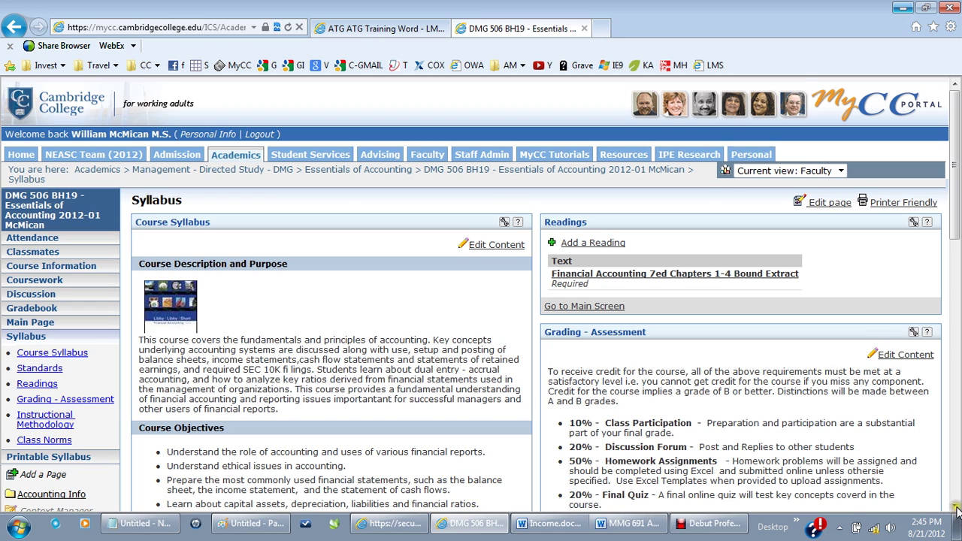
Open the Context Manager for the DMG 506 BH19 Essentials of Accounting course.
scroll(955, 514, down, 2)
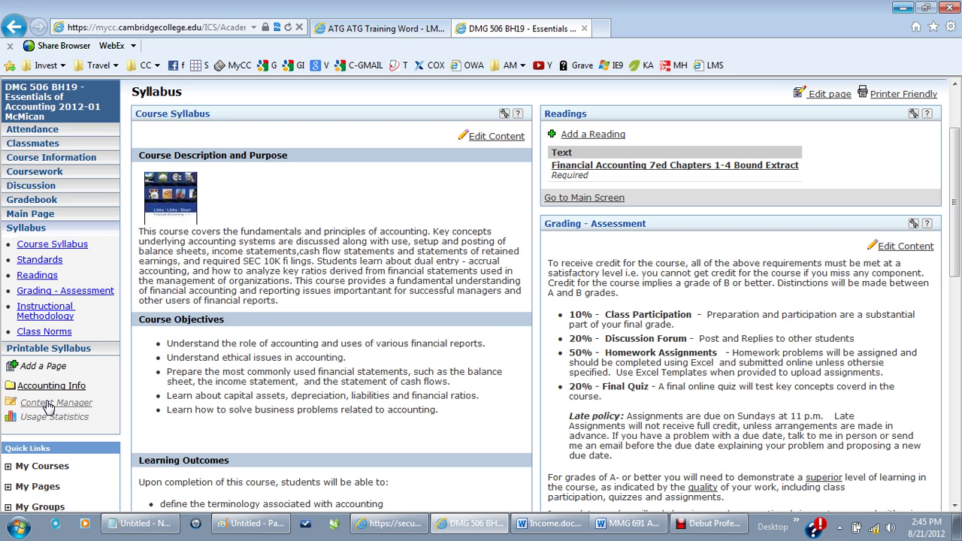
click(954, 84)
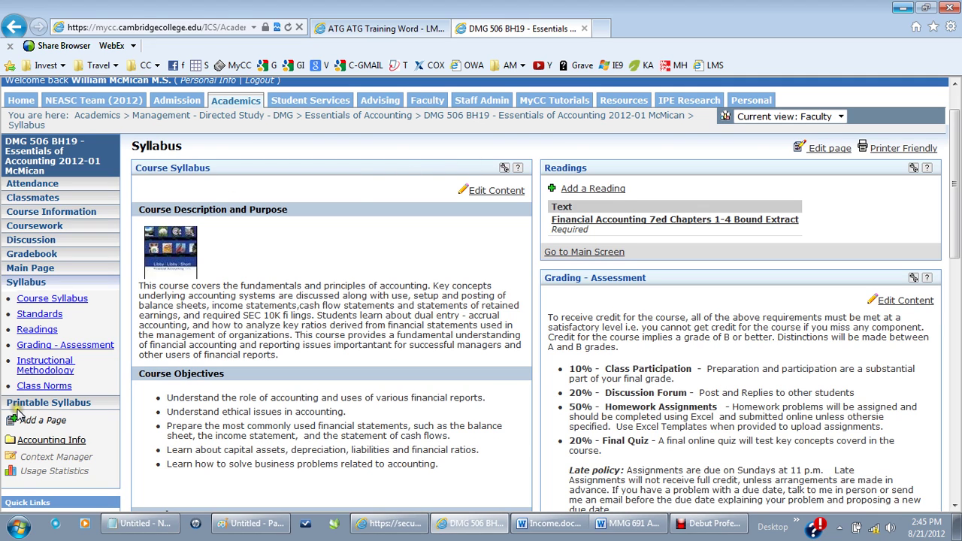
click(56, 458)
click(56, 458)
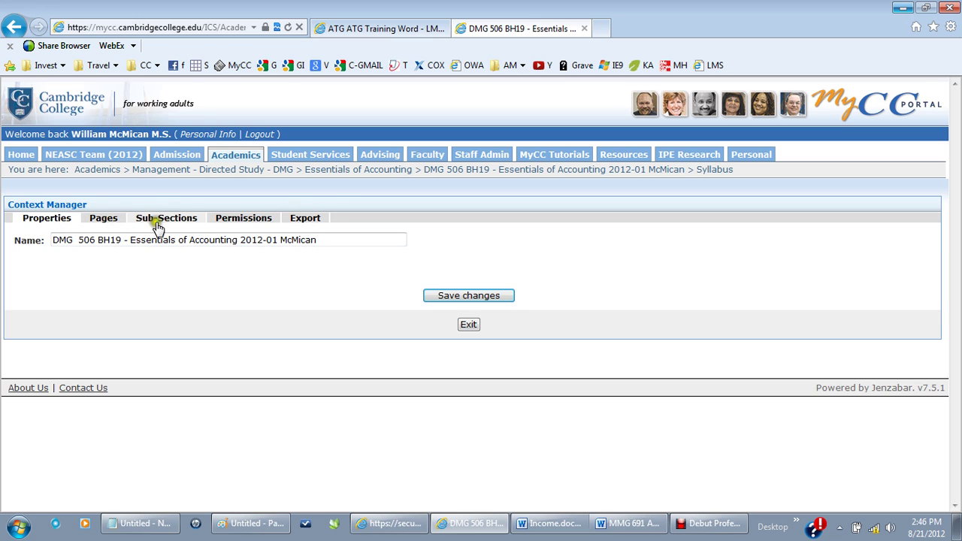
Examine the parts of the course name in the context properties: course code, section, title, term and instructor.
click(75, 240)
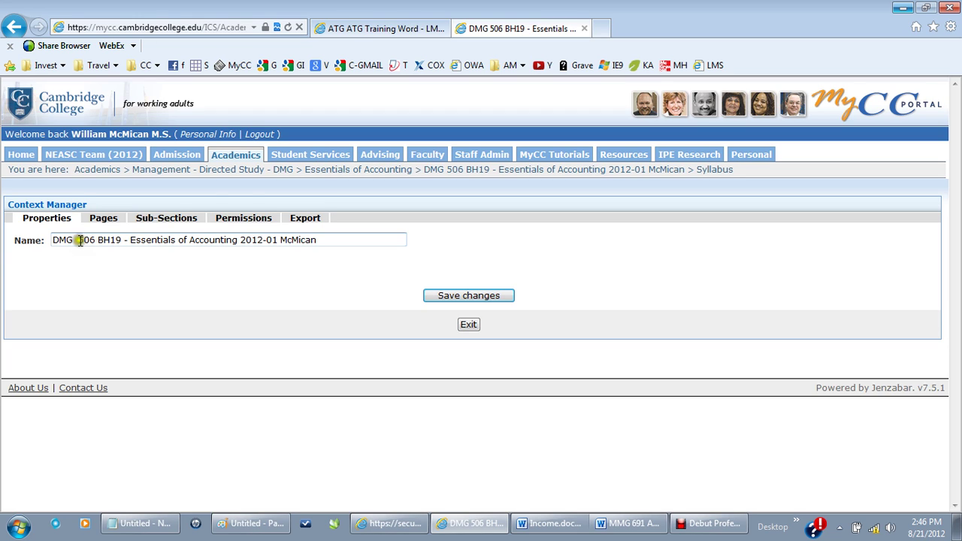
click(235, 240)
drag(241, 240, 297, 244)
click(320, 242)
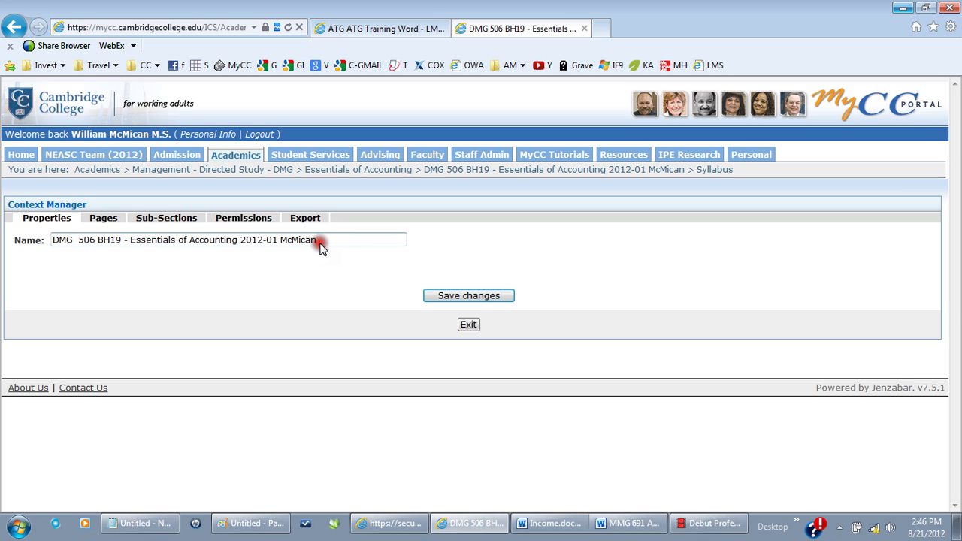
click(254, 239)
click(273, 241)
click(312, 242)
click(92, 238)
click(134, 247)
click(146, 279)
Create a new course page named Video Clips.
click(116, 233)
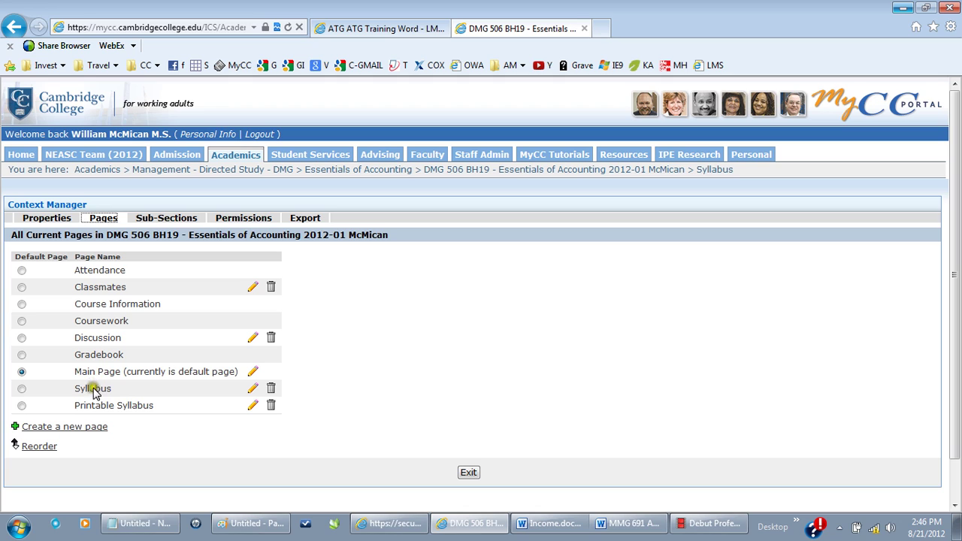
click(65, 431)
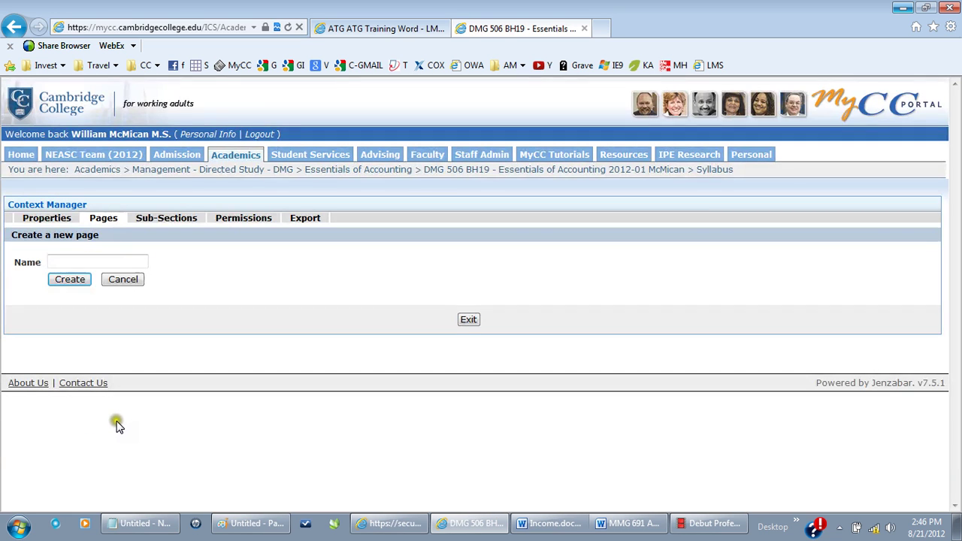
click(109, 261)
text(Video Clips)
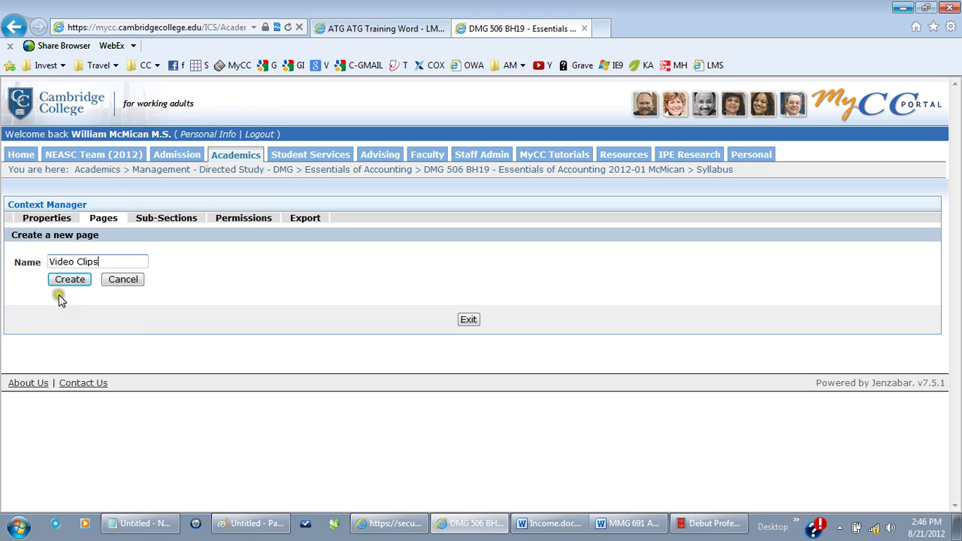
click(81, 286)
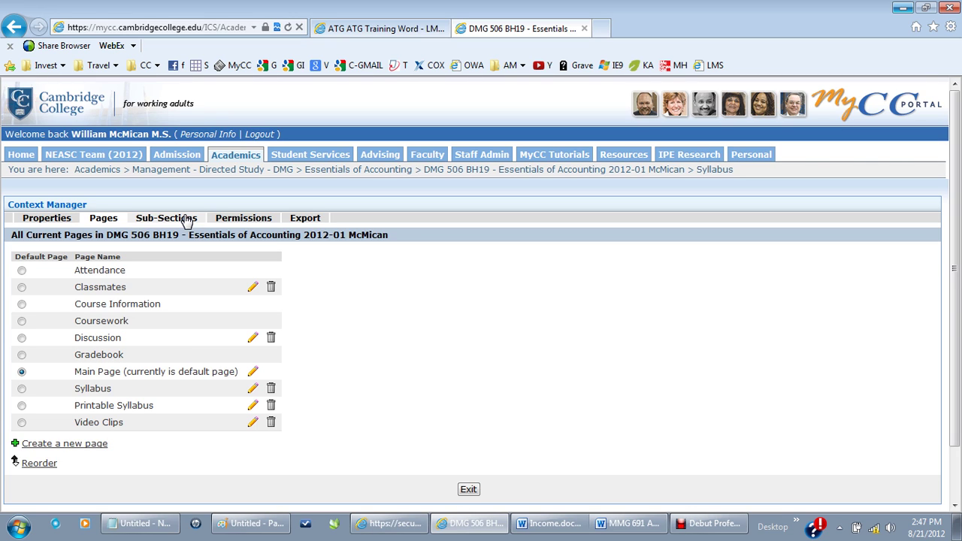
Open the individual user selection for adding a non-roster student from the course permissions.
click(251, 224)
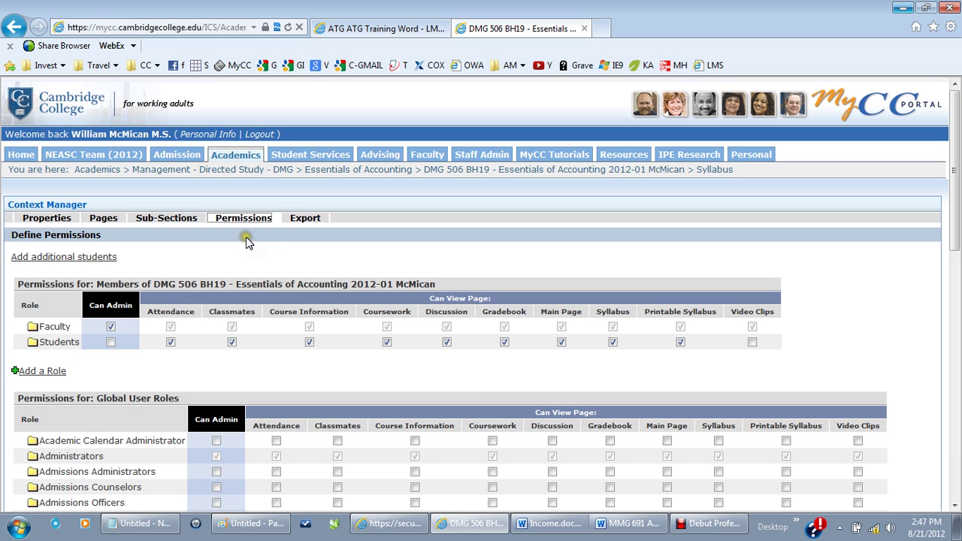
click(60, 257)
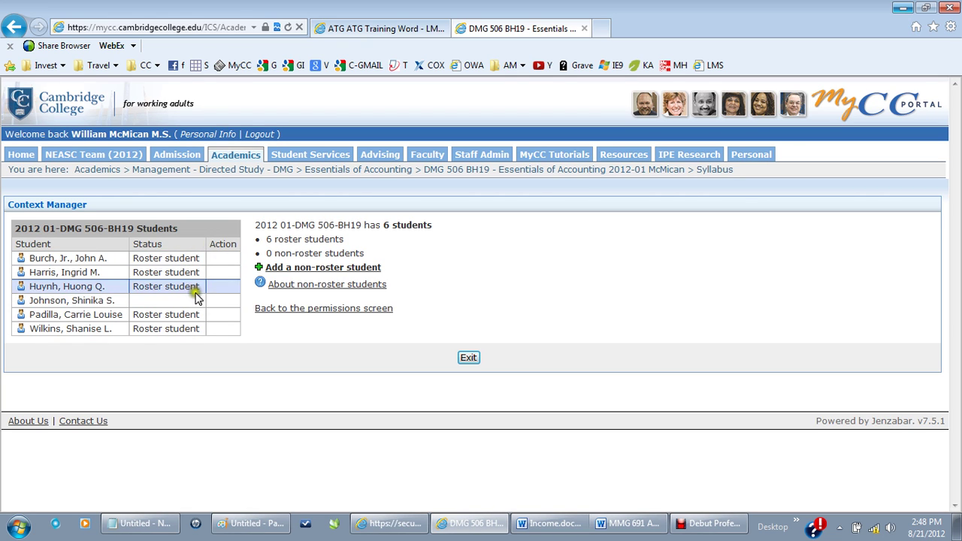
click(307, 269)
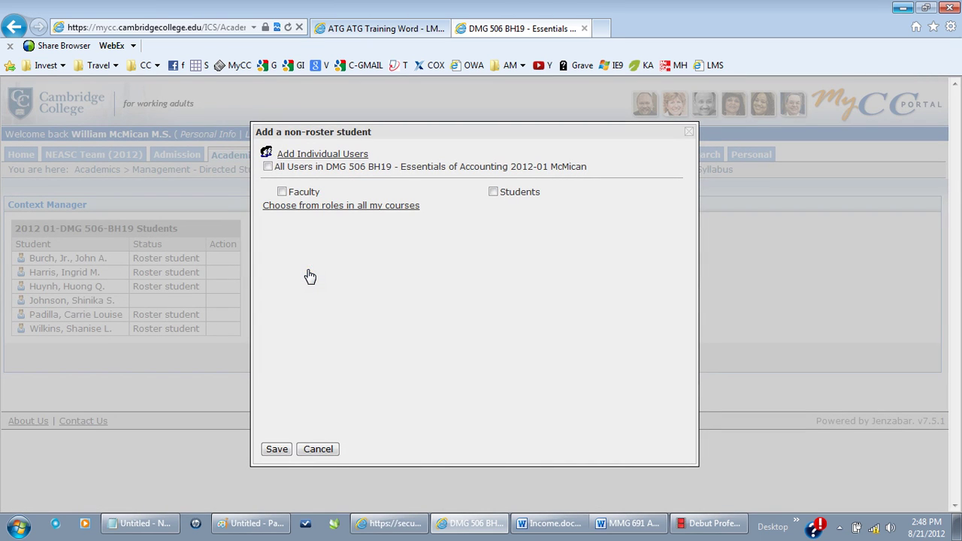
click(330, 155)
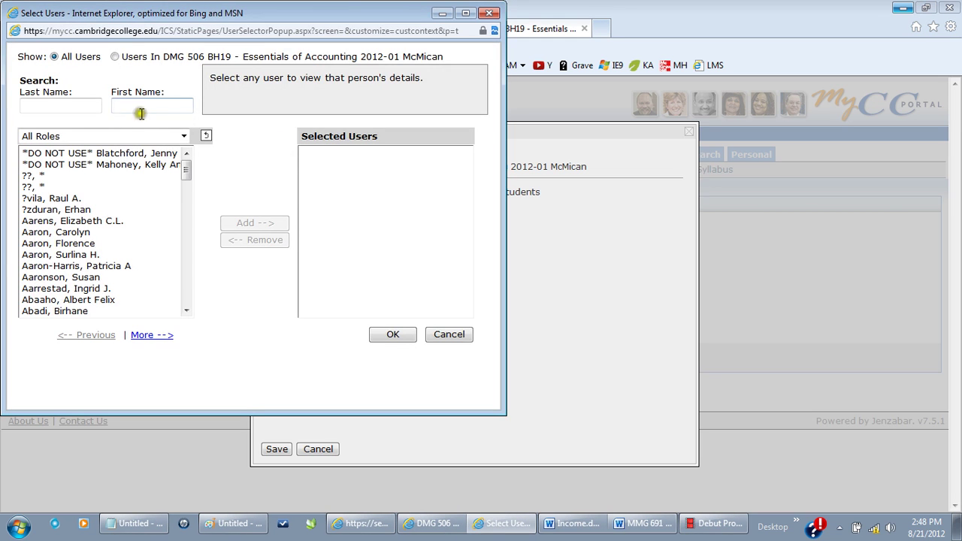
Search all users by the student's last name.
click(84, 106)
text(mcmci)
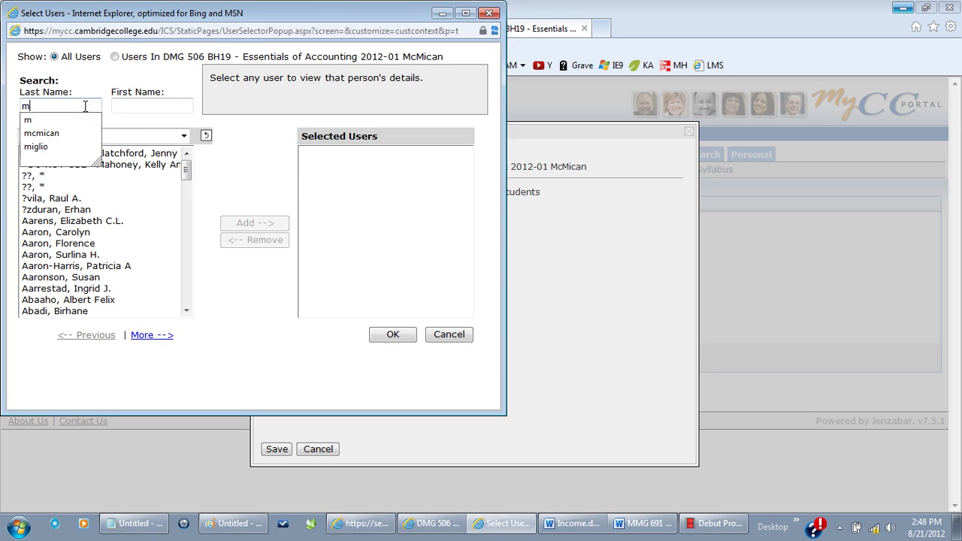
key(BackSpace)
key(BackSpace)
key(BackSpace)
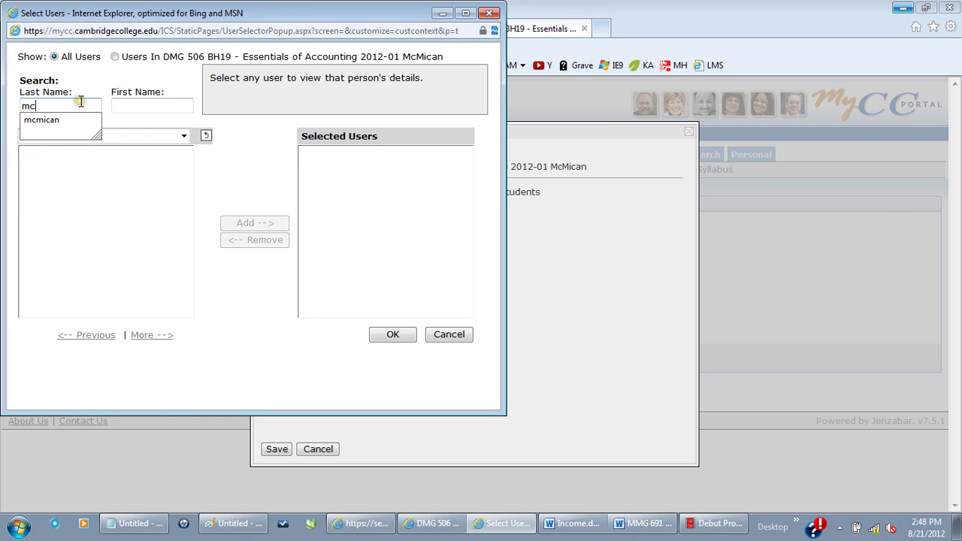
text(mican)
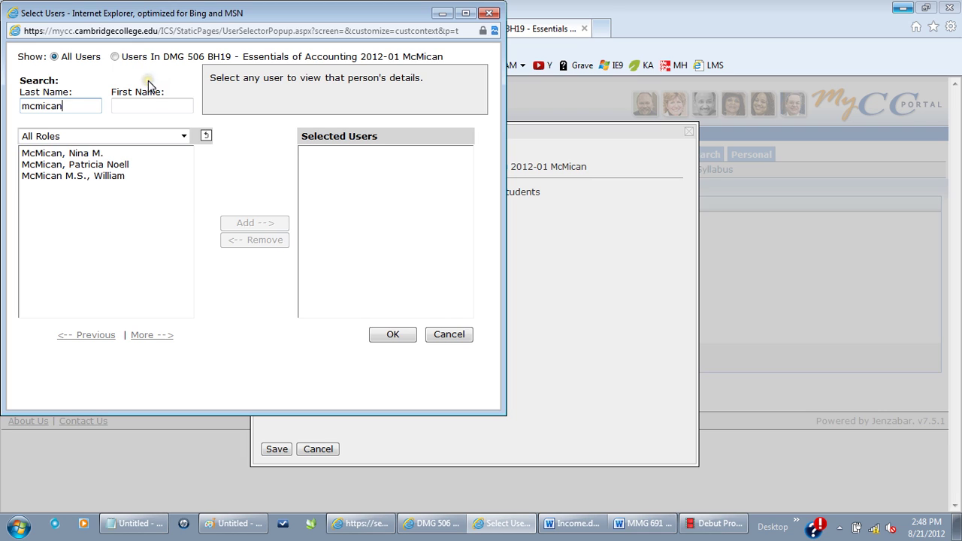
Add the matching student to the selected users and save them as a non-roster student of the course.
click(94, 165)
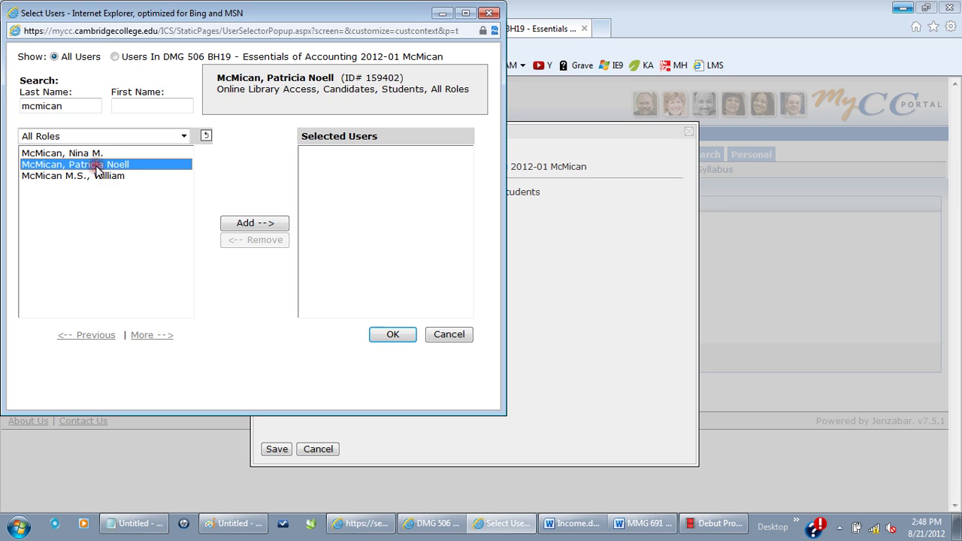
click(256, 224)
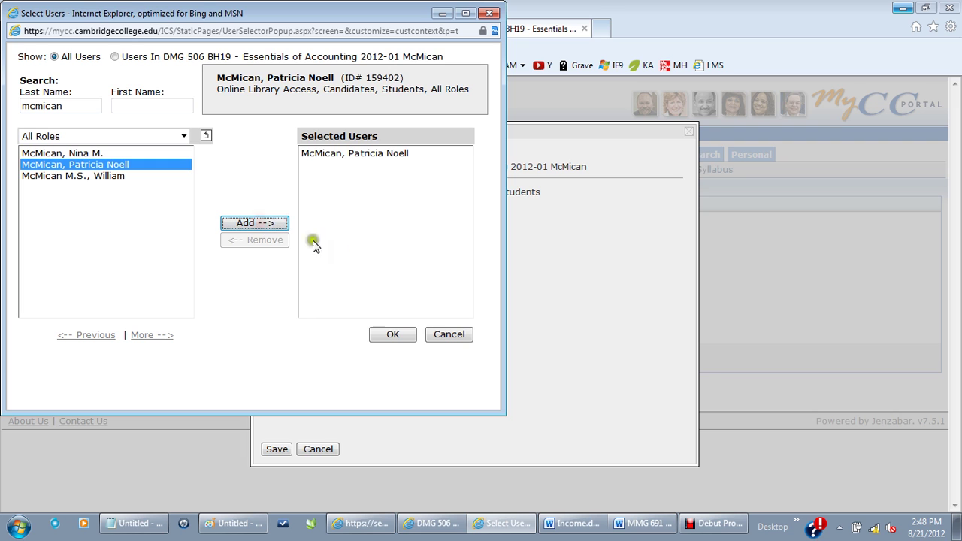
click(393, 335)
click(394, 335)
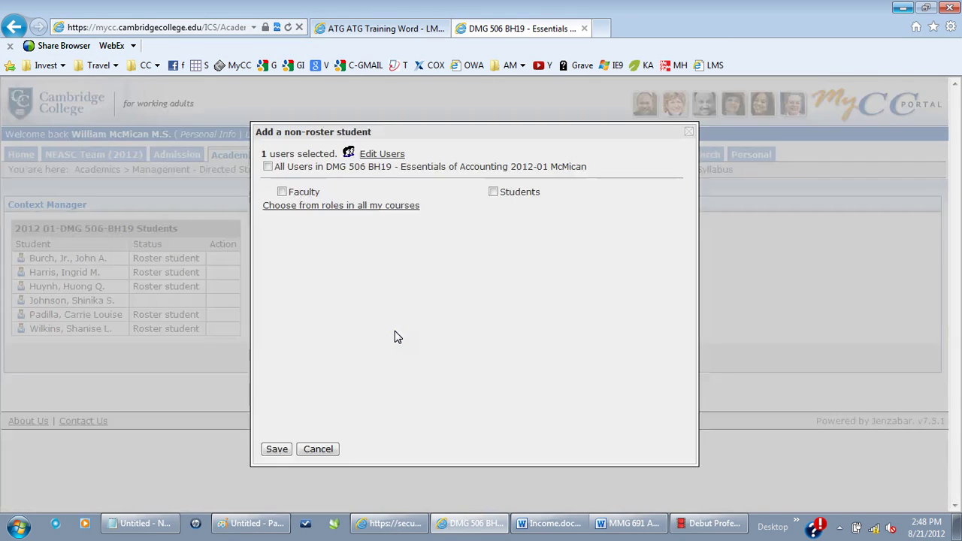
click(292, 449)
click(278, 451)
click(278, 451)
click(277, 450)
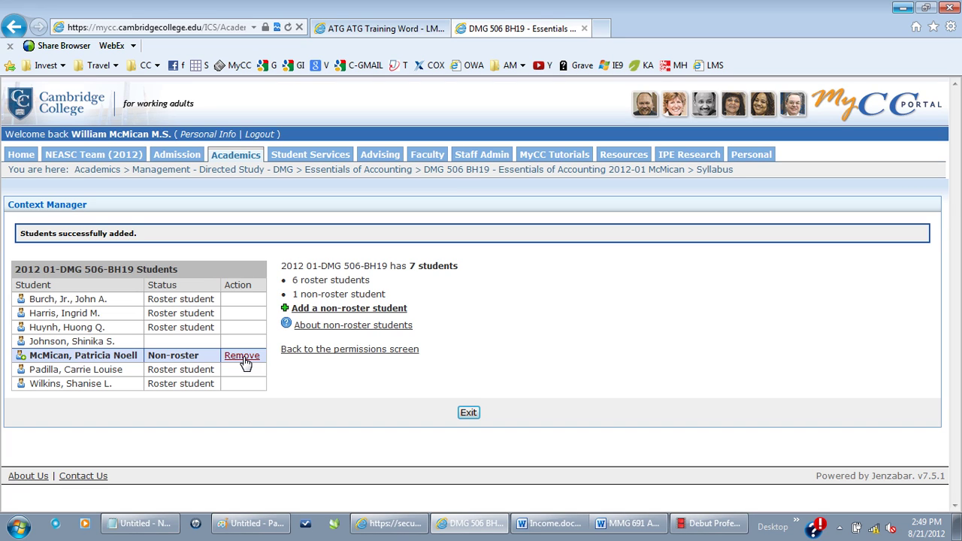
In the course members' permissions, let Students view Video Clips and remove their view access to Printable Syllabus, Gradebook and Attendance.
click(325, 353)
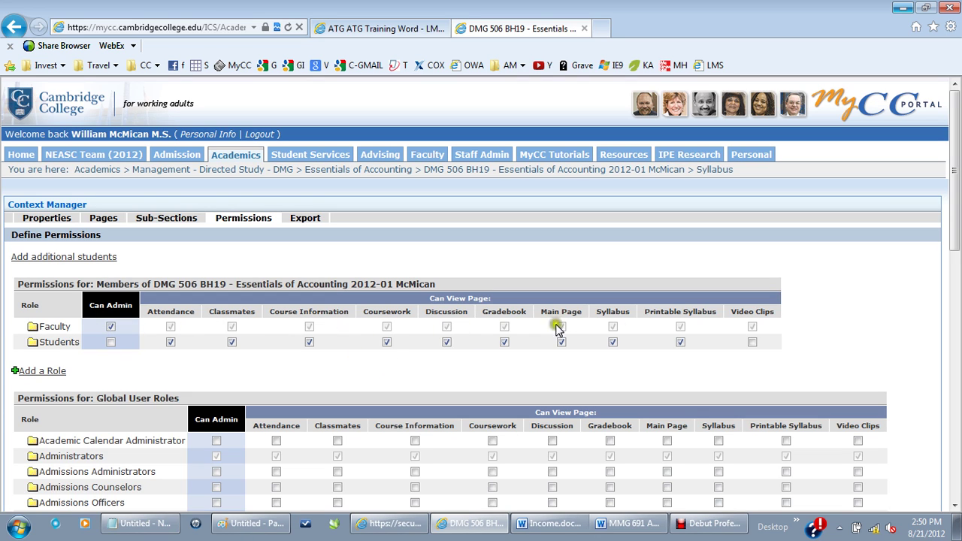
click(753, 343)
click(673, 350)
click(680, 343)
click(476, 355)
click(522, 342)
click(504, 343)
click(170, 342)
drag(954, 211, 956, 293)
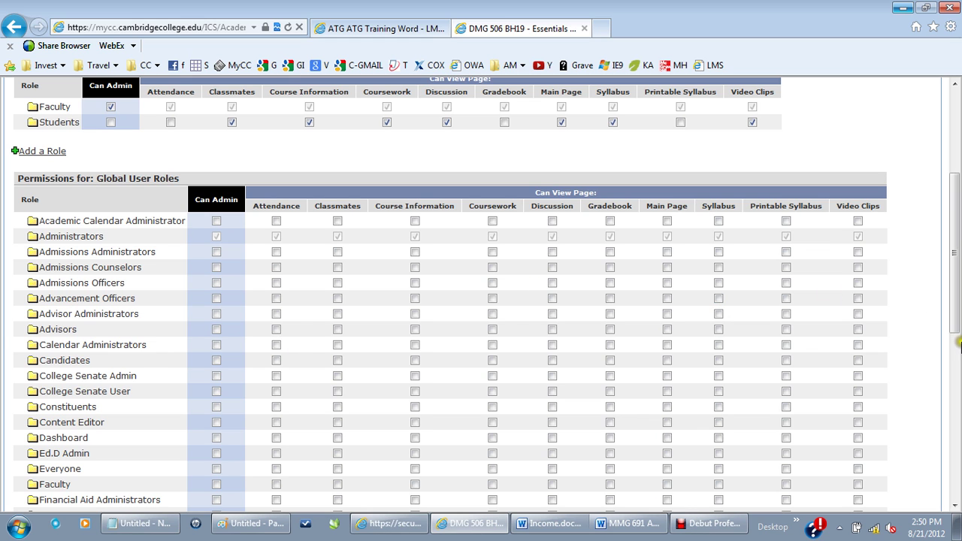
drag(958, 342, 951, 430)
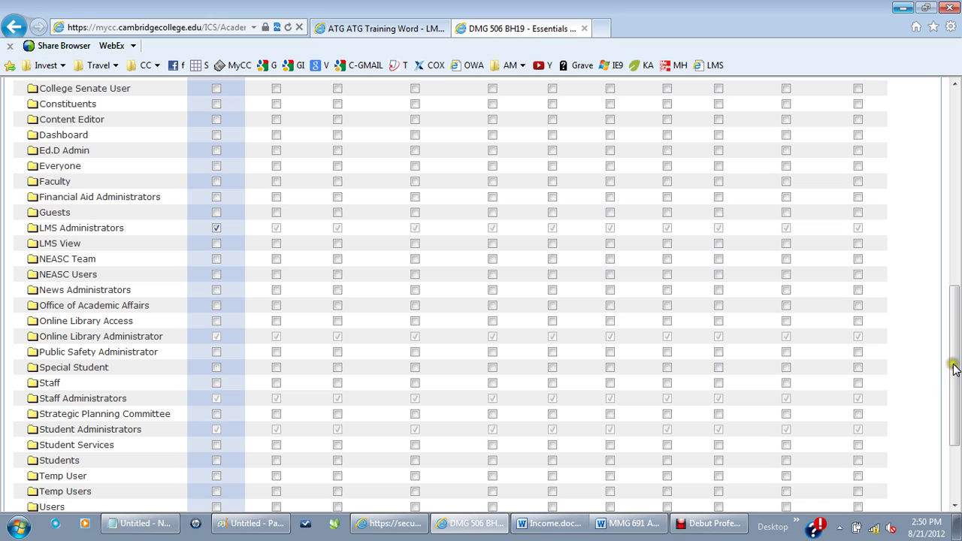
drag(955, 367, 958, 414)
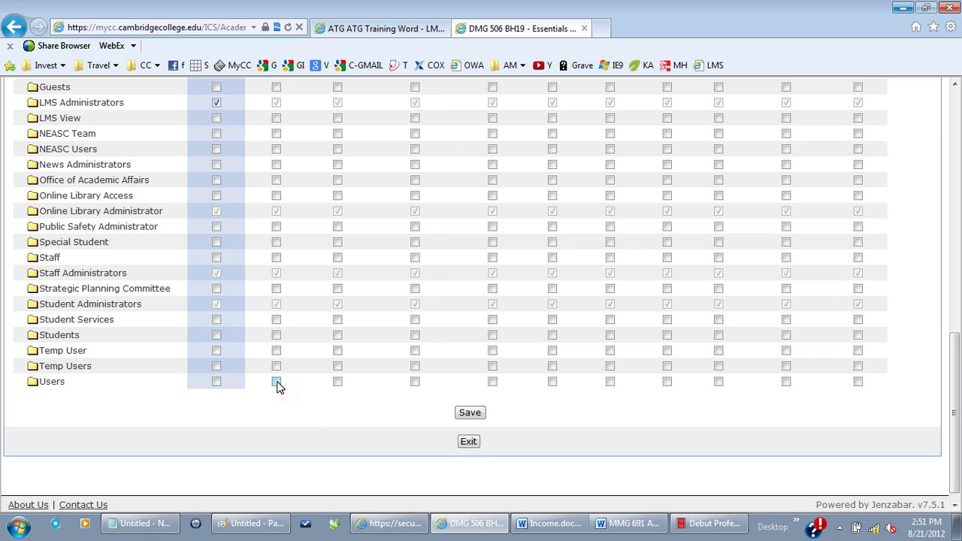
click(953, 126)
click(953, 126)
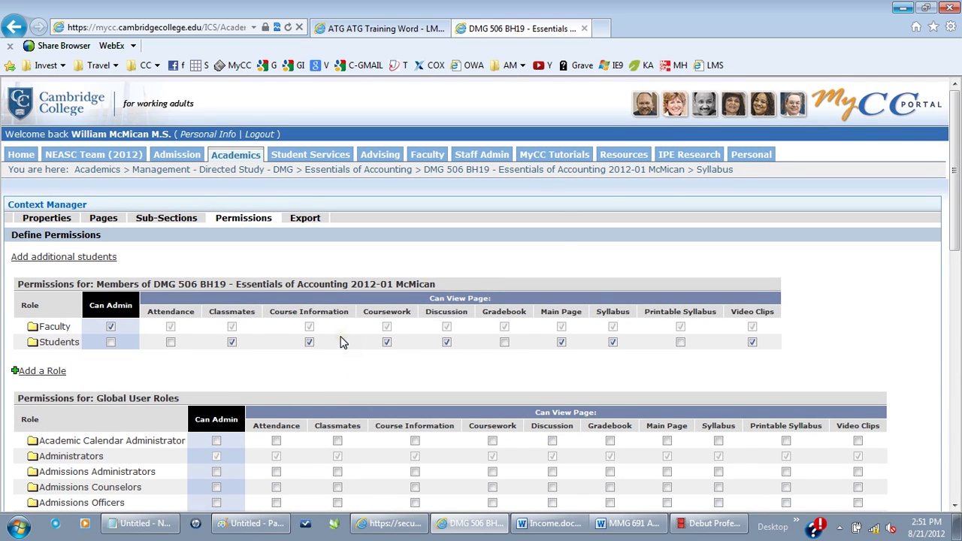
Start a new course role named TSW and open the selection of individual users for it.
click(47, 372)
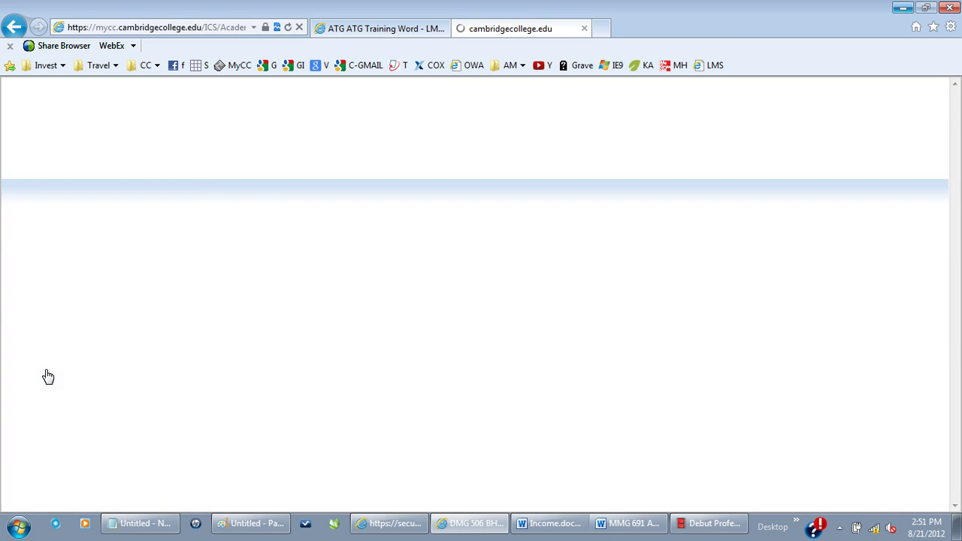
drag(122, 276, 12, 293)
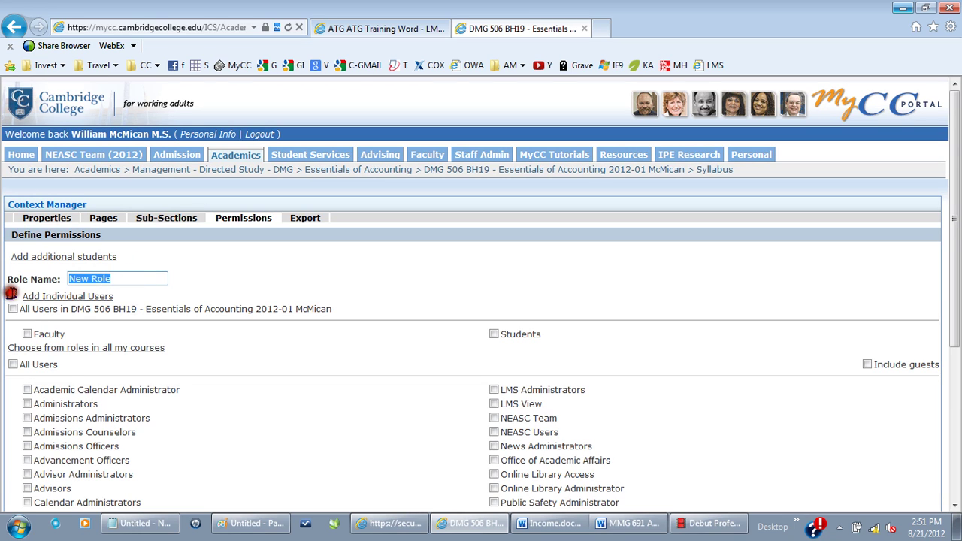
text(TSW)
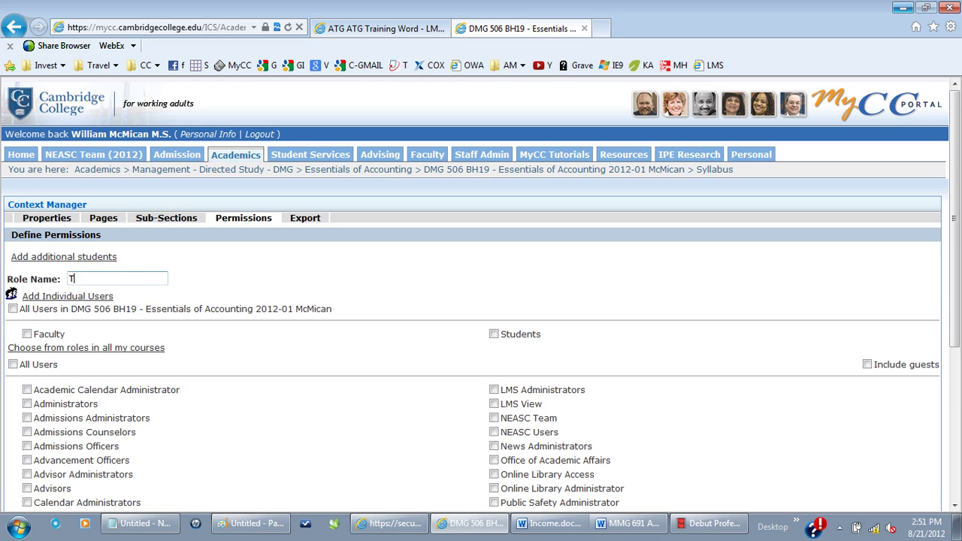
click(75, 297)
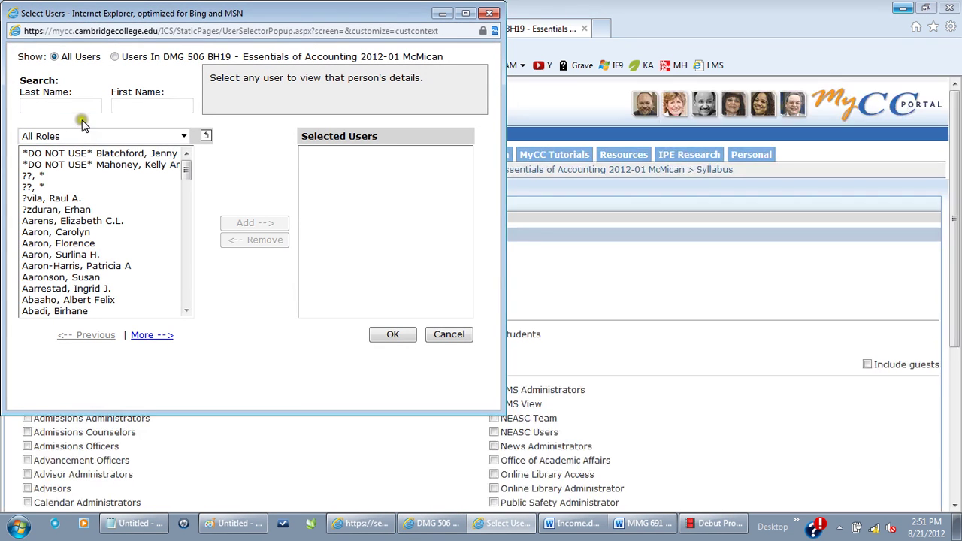
click(84, 105)
text(m)
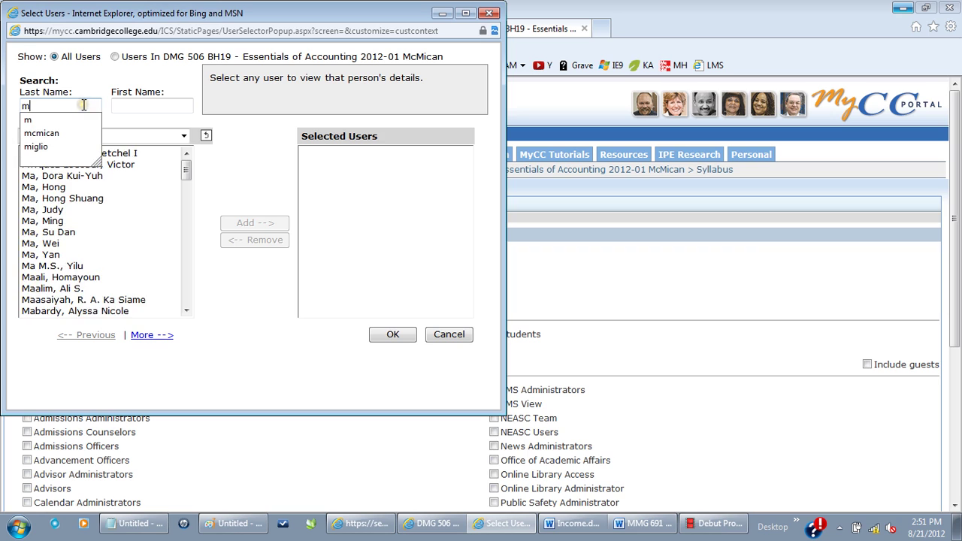
text(iglio)
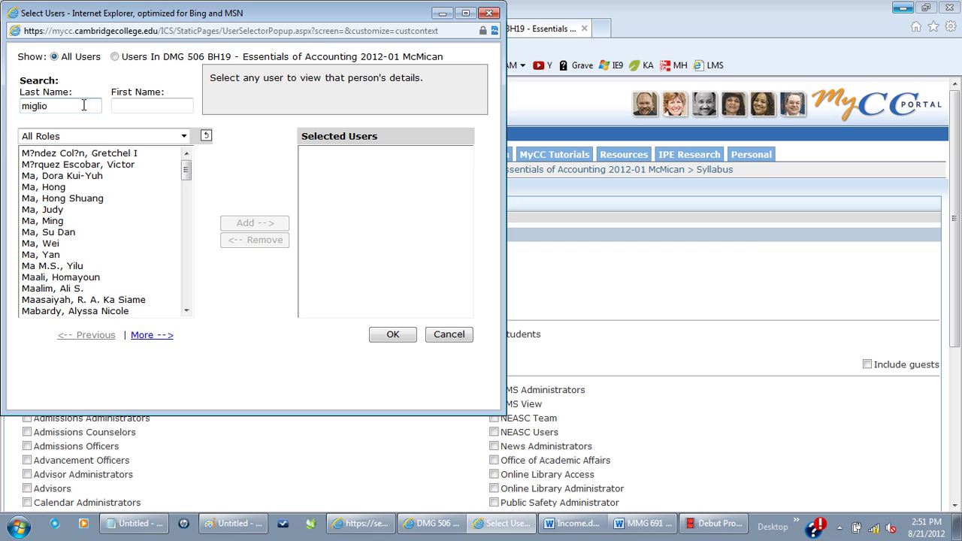
key(BackSpace)
key(BackSpace)
key(BackSpace)
key(BackSpace)
key(BackSpace)
key(BackSpace)
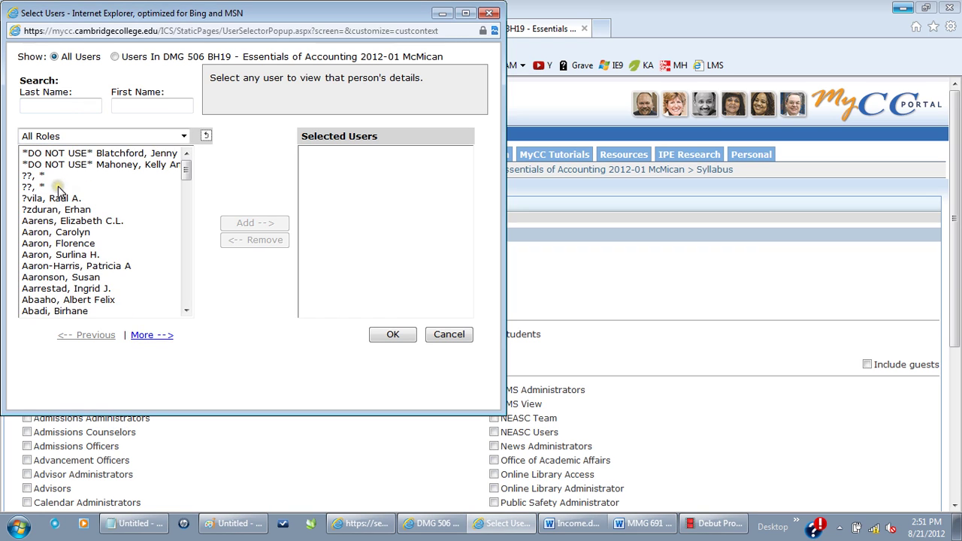
Find the intended staff member by last name among all users, add them to the TA role and save the role.
text(mig)
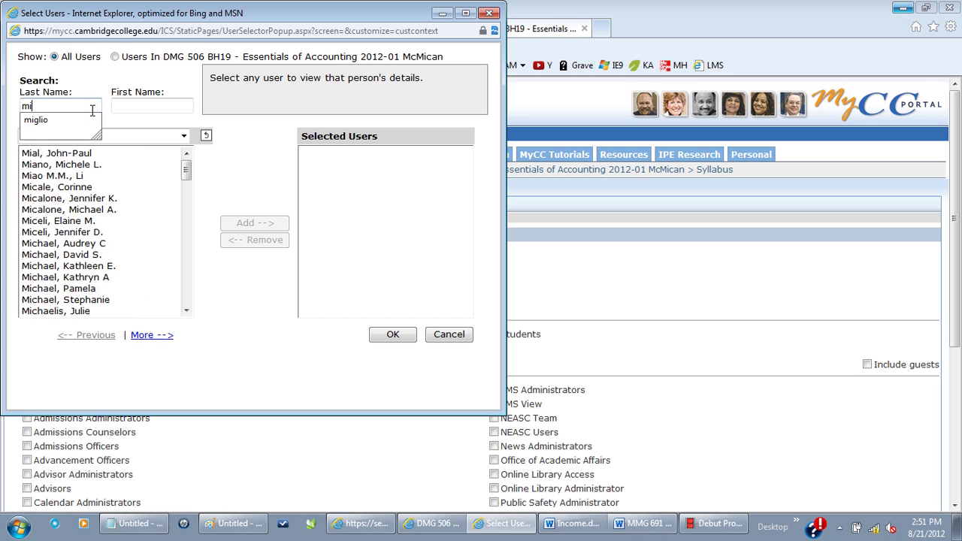
click(52, 130)
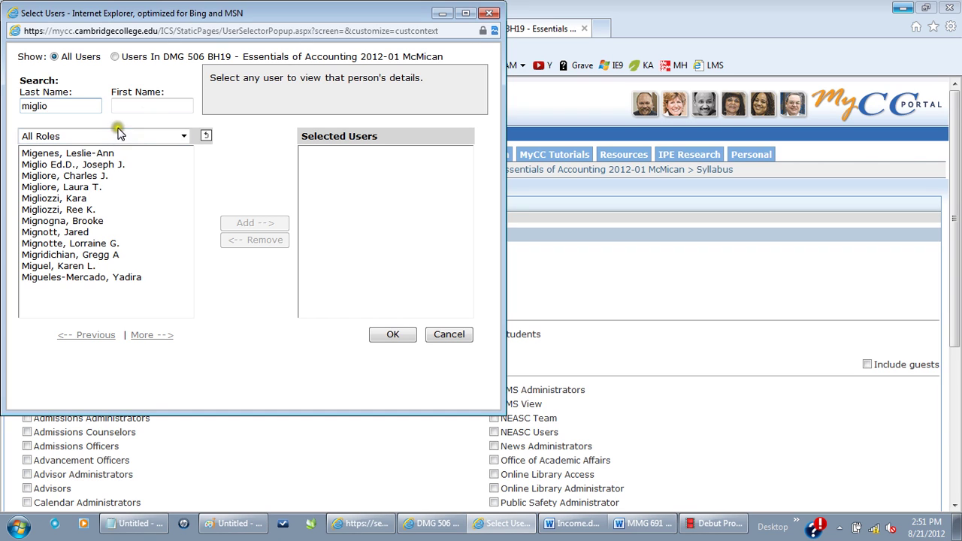
click(95, 165)
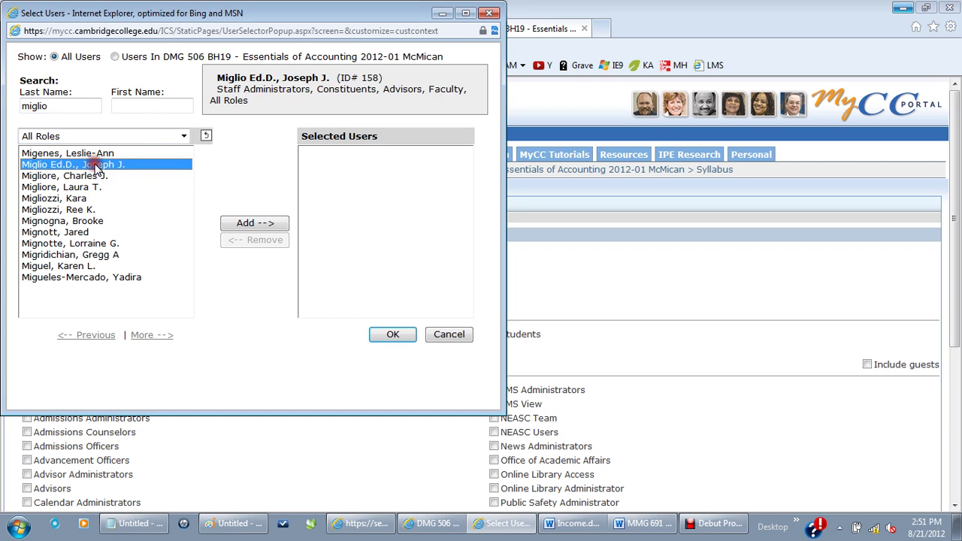
click(244, 224)
click(392, 333)
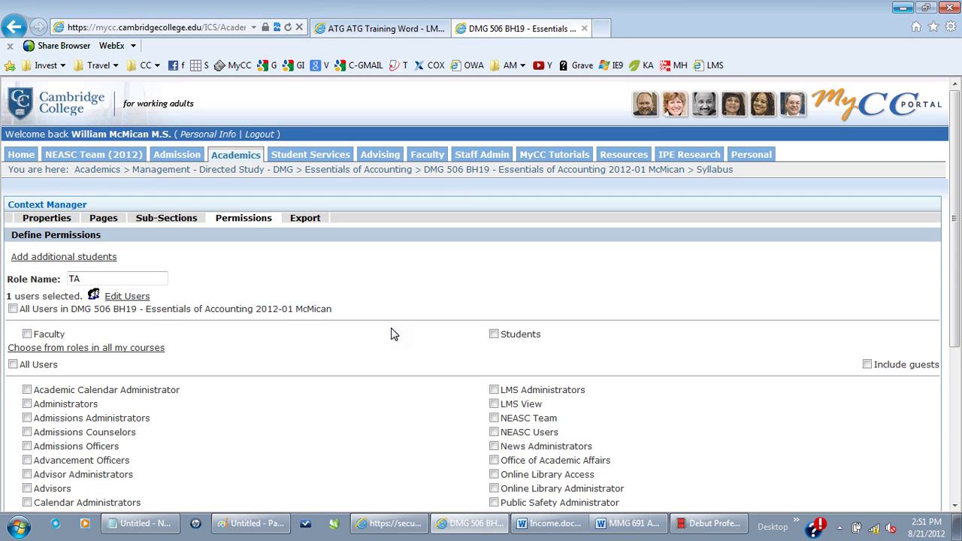
click(957, 434)
click(450, 400)
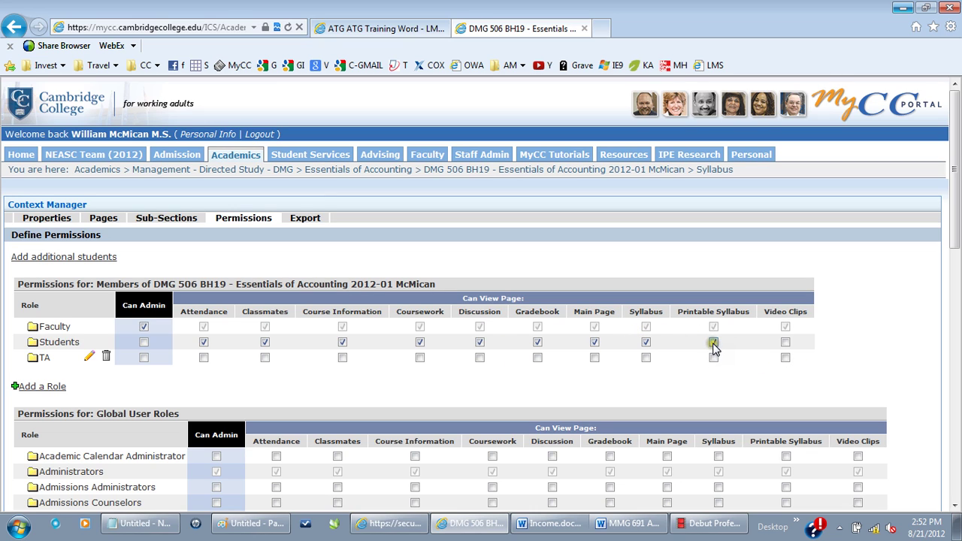
Remove the Students' view access to Printable Syllabus, Gradebook and Attendance, let the TA role administer the course, and save the permissions.
click(537, 342)
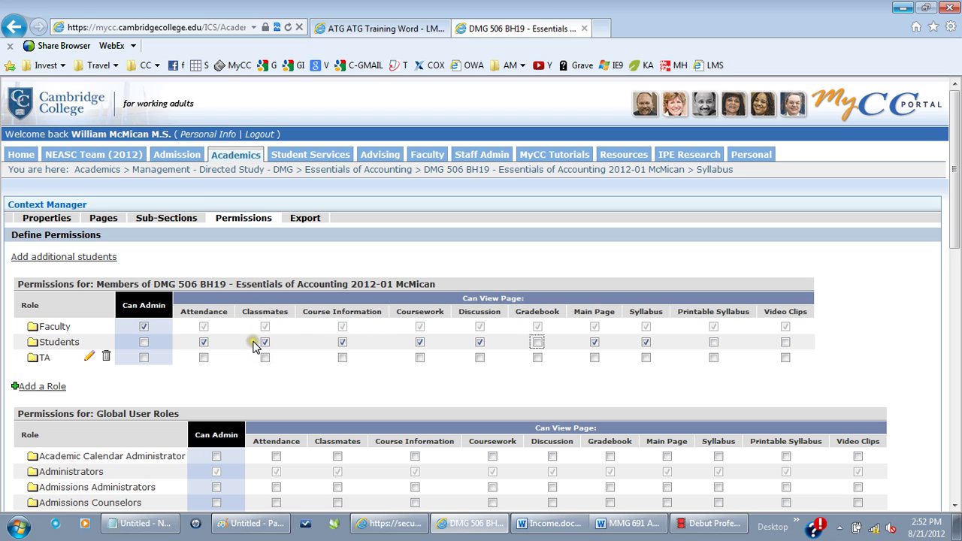
click(203, 341)
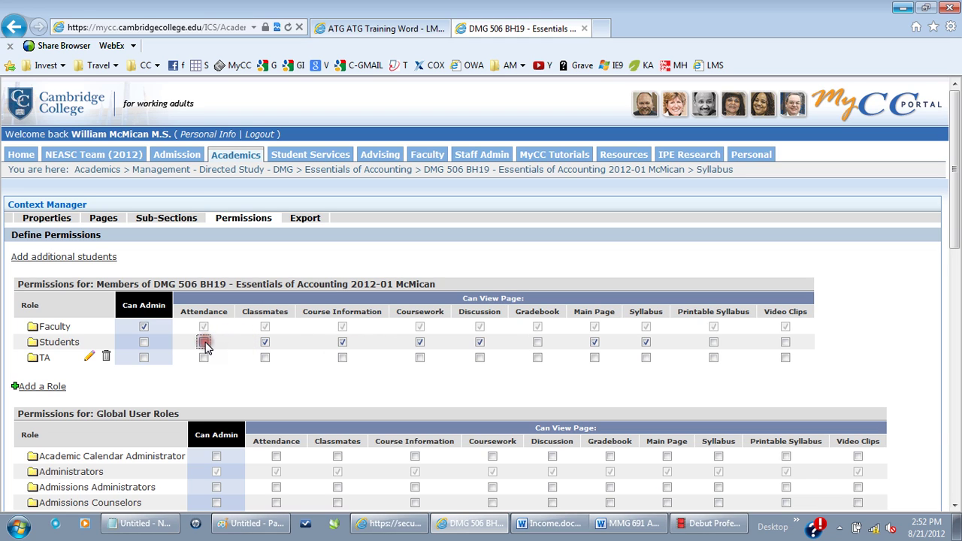
click(144, 358)
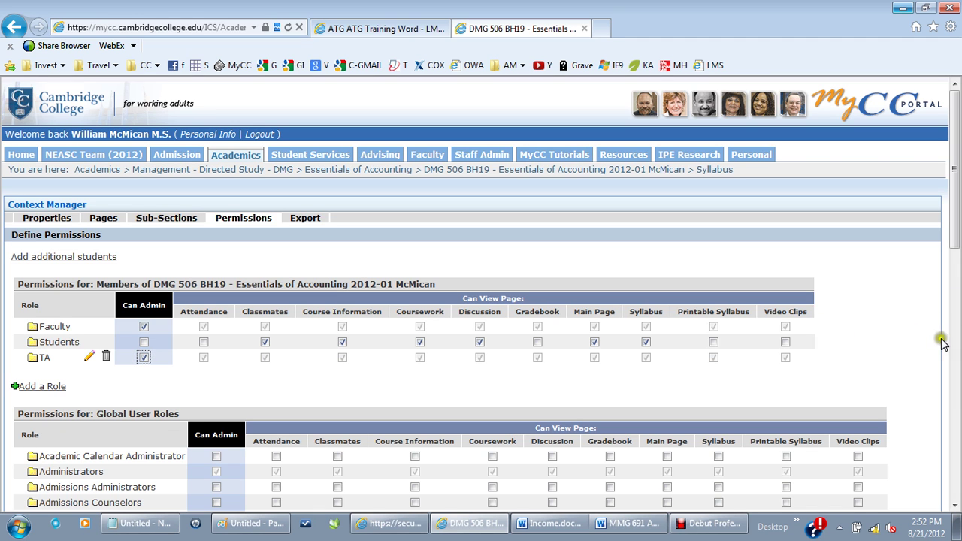
click(956, 389)
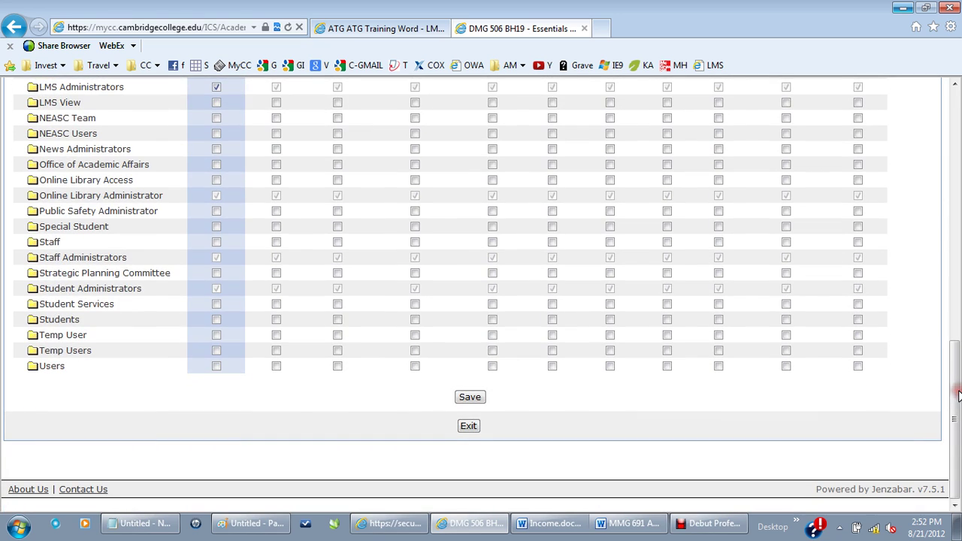
click(480, 395)
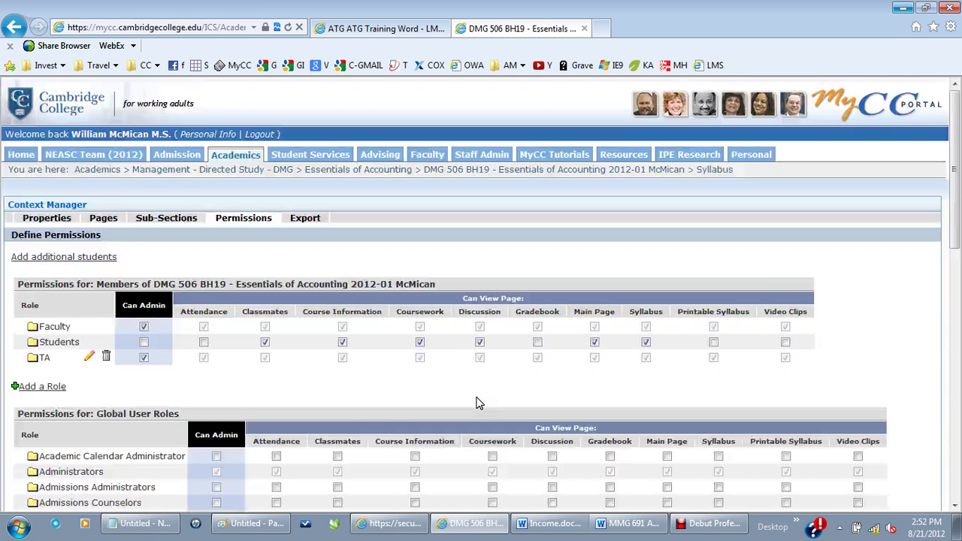
Return to the course's Syllabus page and examine the members and their roles on the Classmates page.
click(718, 170)
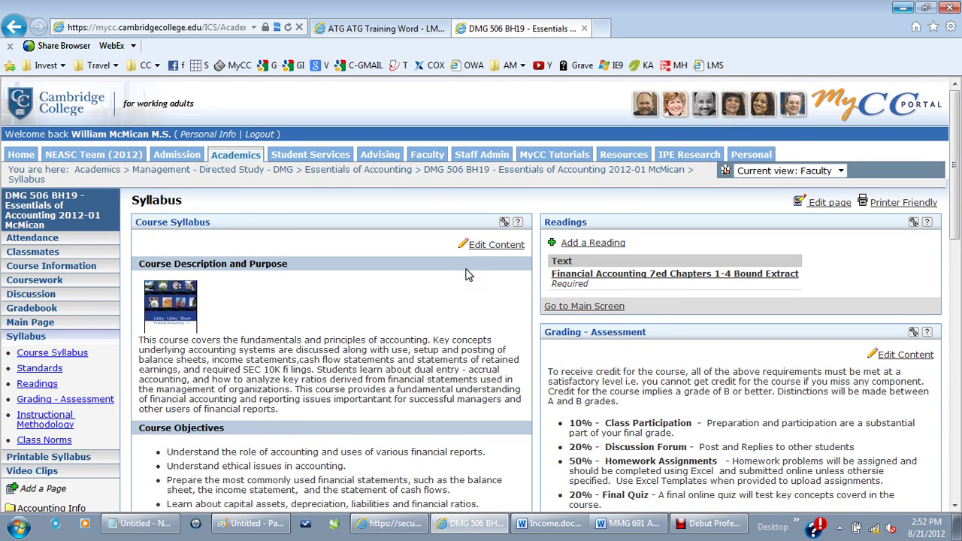
click(38, 254)
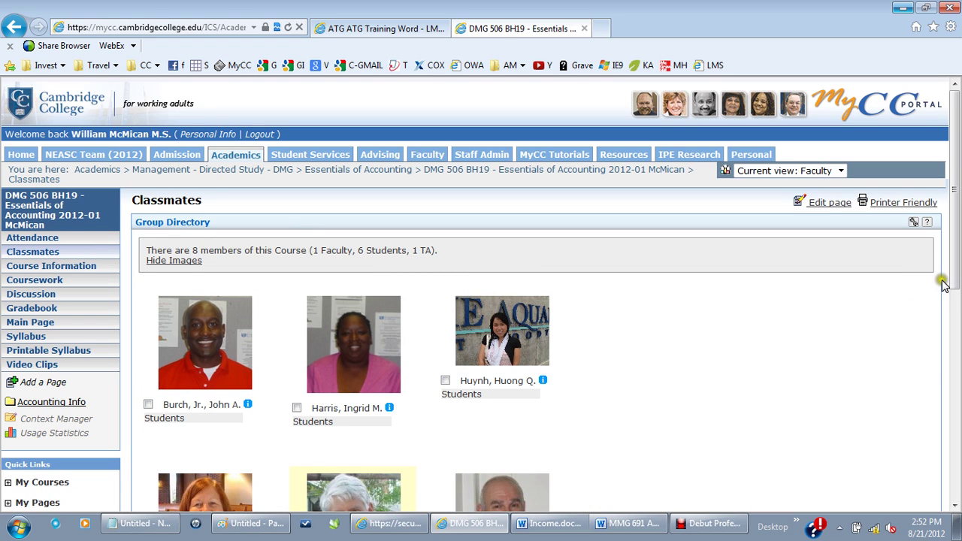
scroll(951, 282, down, 3)
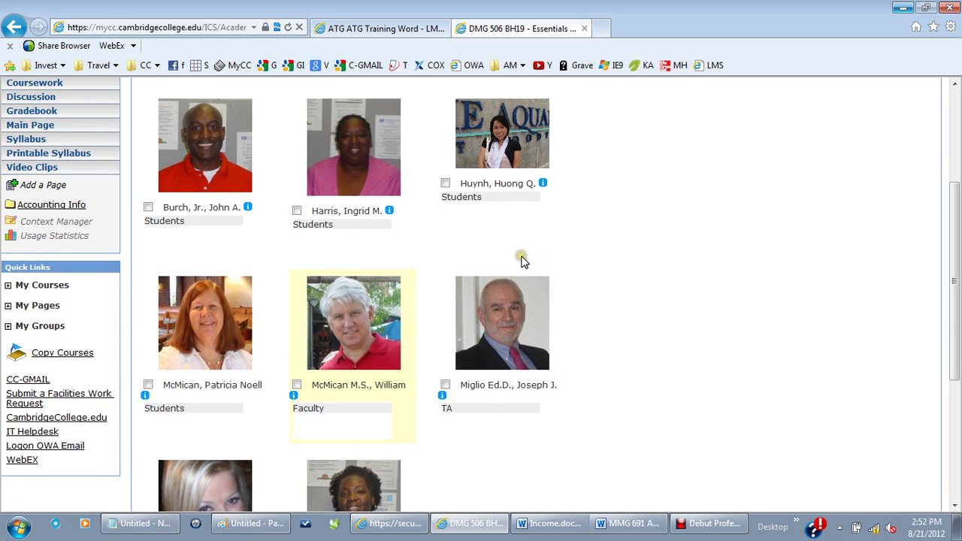
click(952, 111)
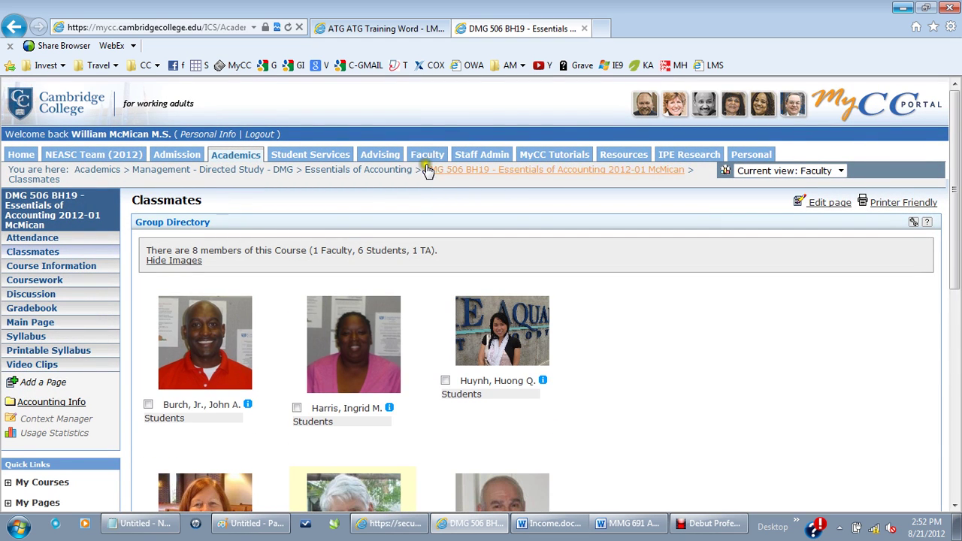
Preview the Classmates page in the TA view and return to the regular view.
click(754, 158)
click(766, 172)
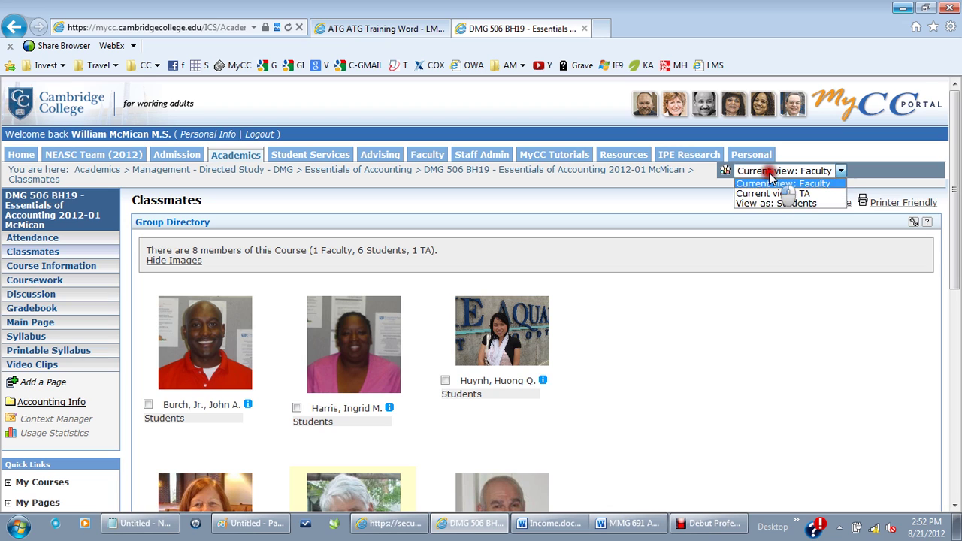
click(764, 194)
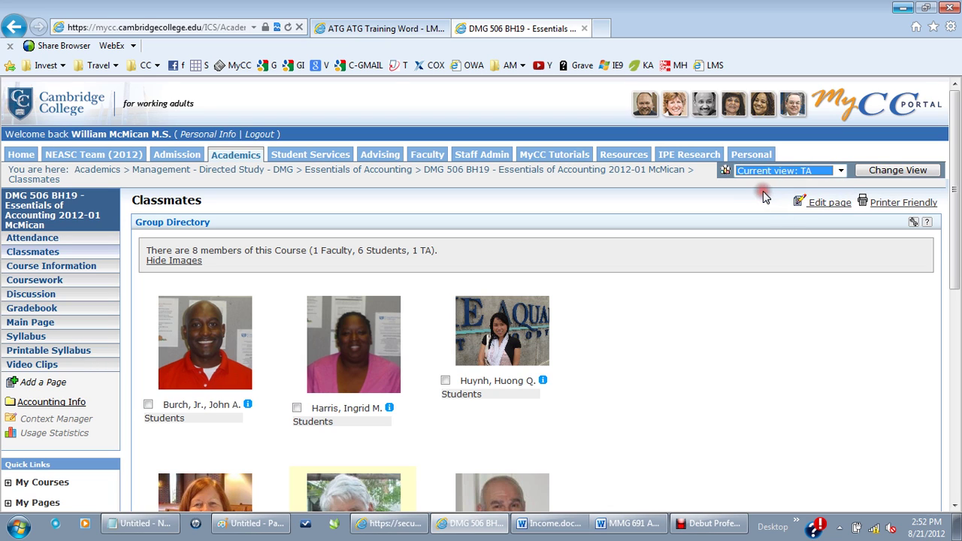
click(921, 172)
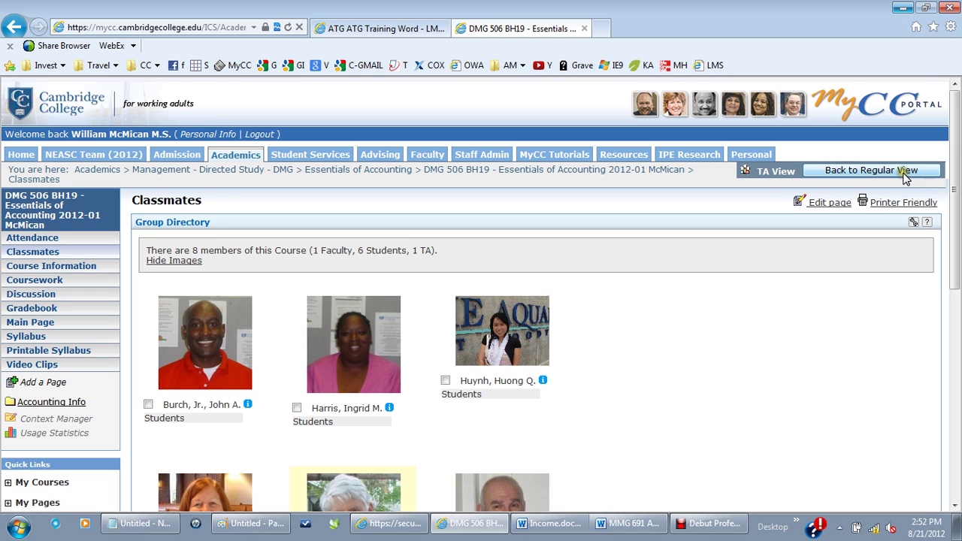
click(904, 173)
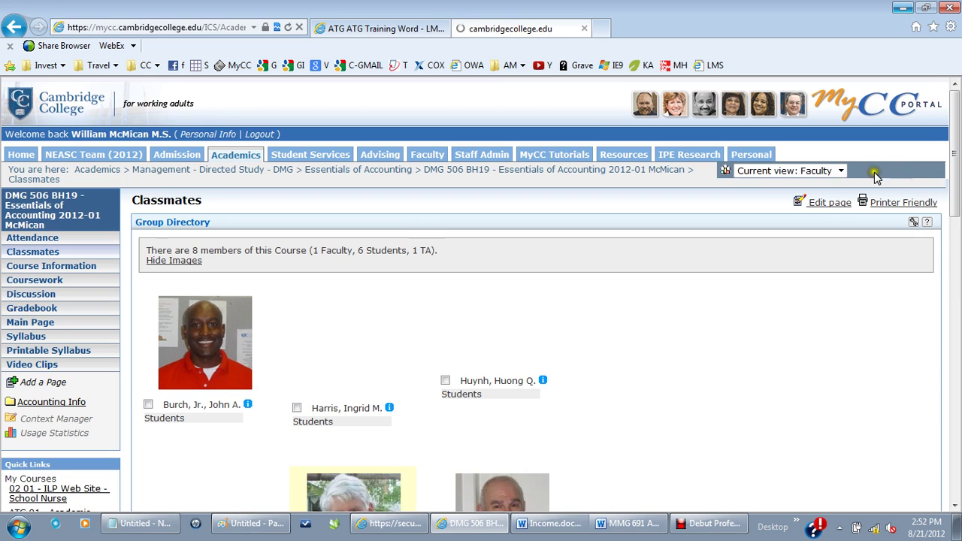
Preview the course as Students, examine the available pages and the class members, and return to the regular view.
click(840, 171)
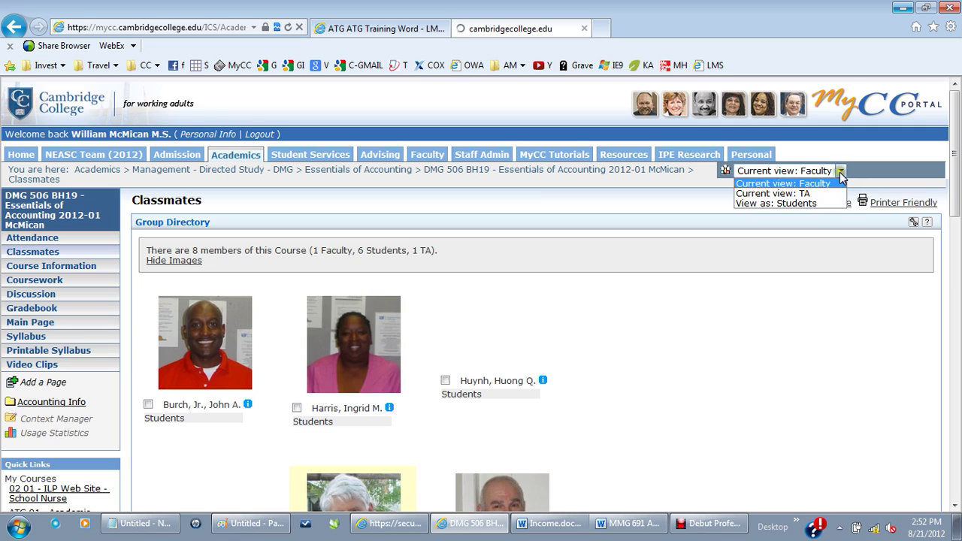
click(817, 204)
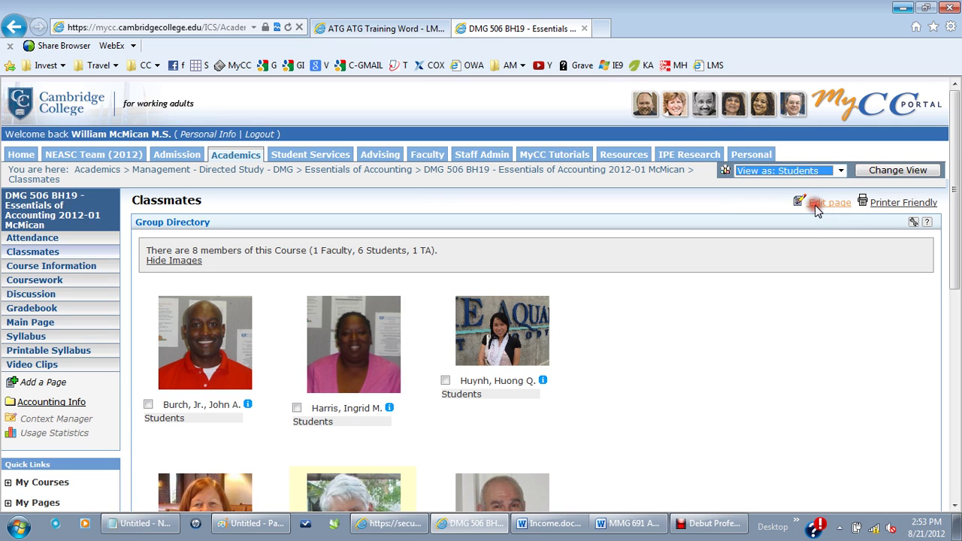
click(918, 171)
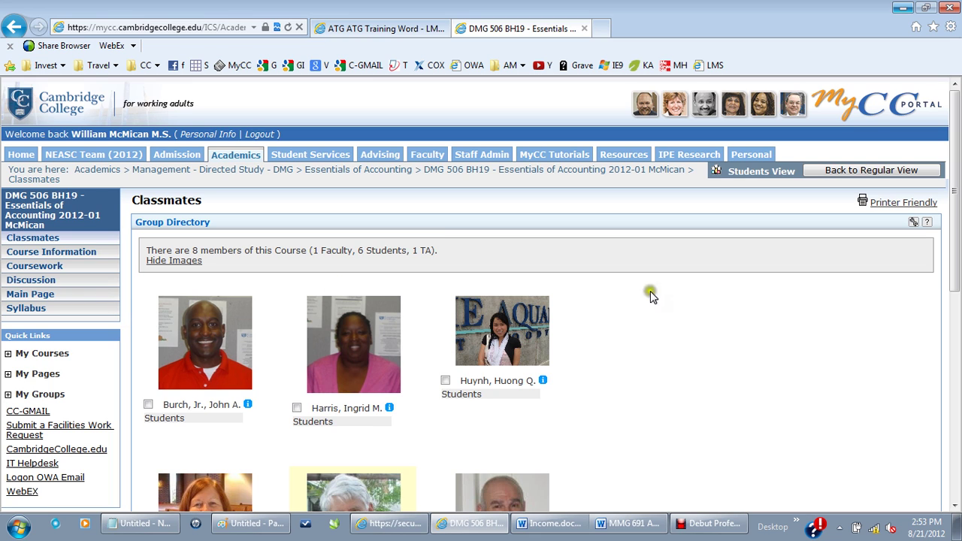
drag(957, 281, 958, 239)
click(954, 376)
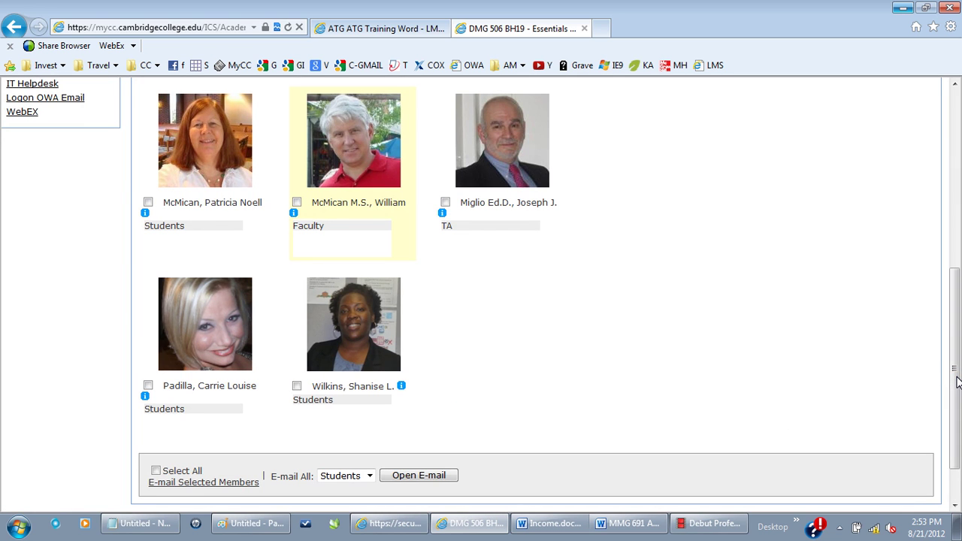
click(957, 218)
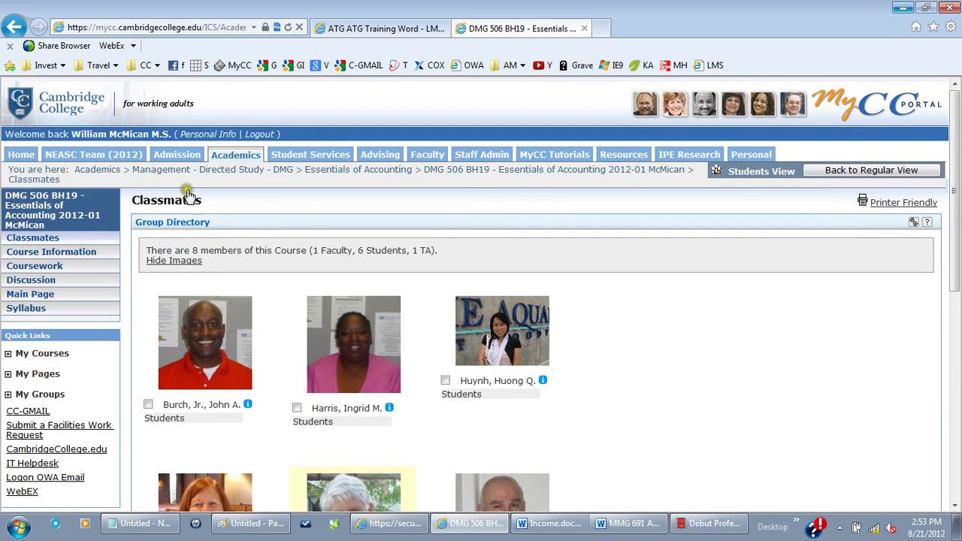
click(864, 172)
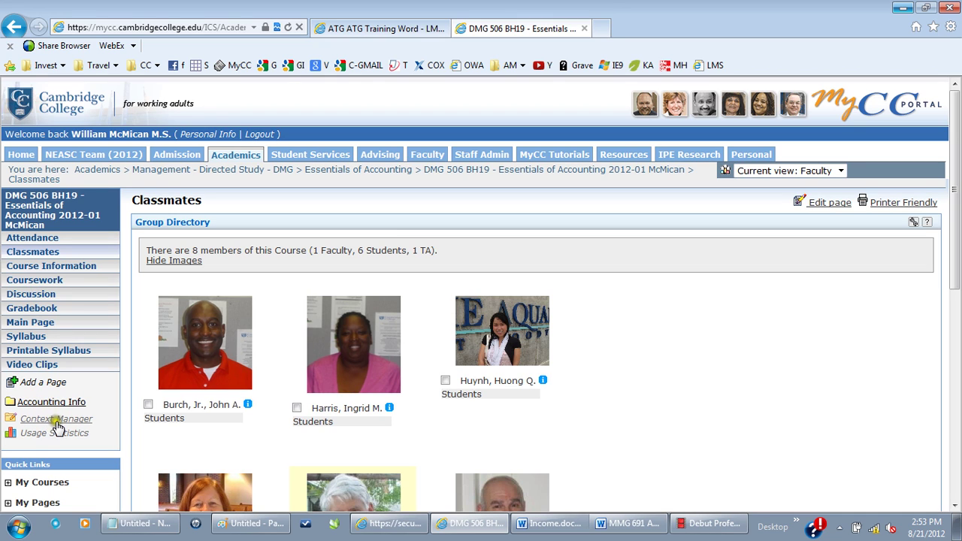
click(60, 420)
click(706, 526)
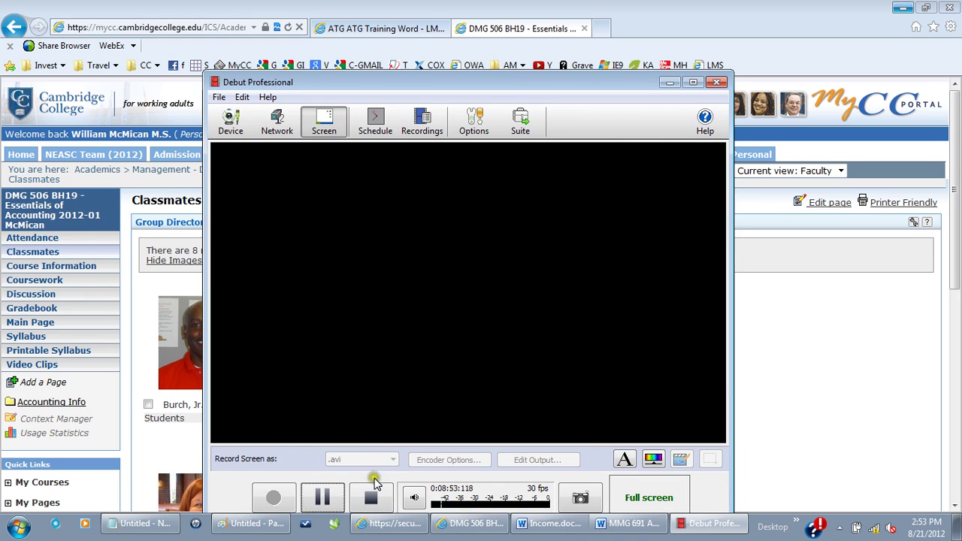